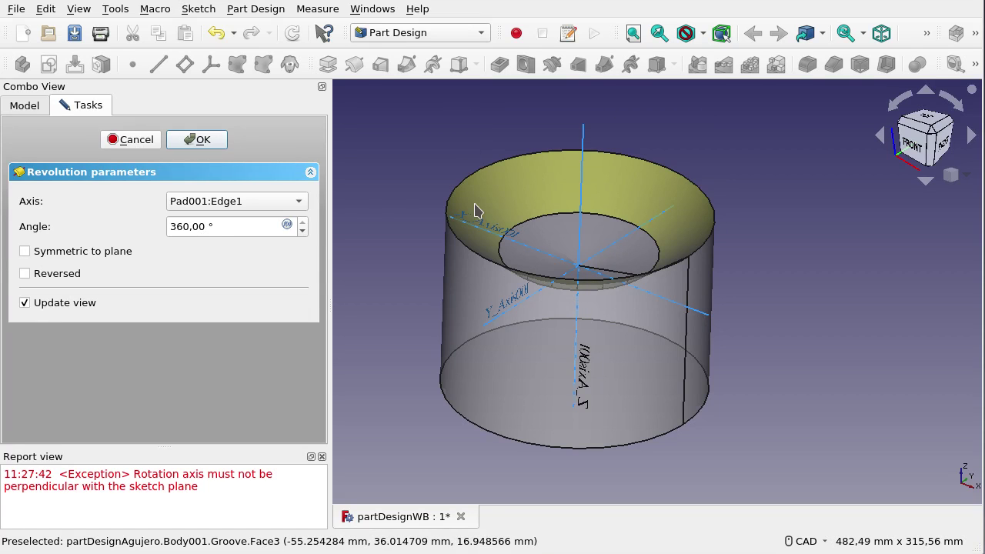
- Pick the cylinder's vertical side edge as the groove axis, after first trying its top edge
left_click(267, 202)
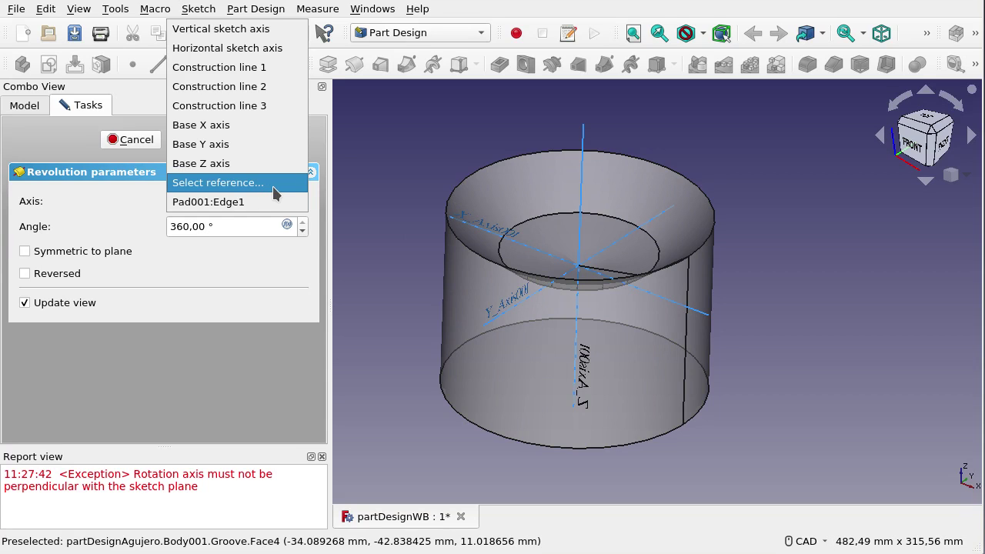
left_click(224, 182)
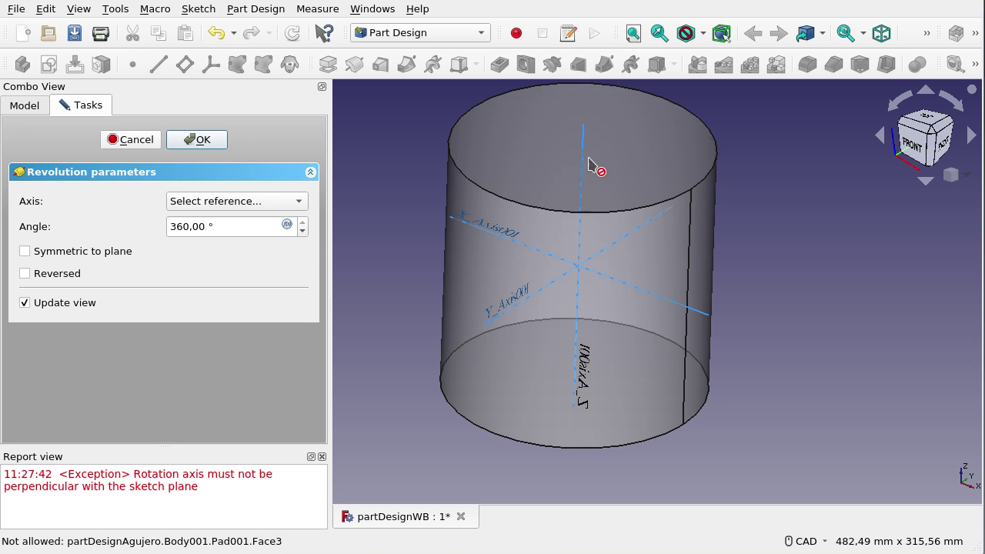
left_click(631, 216)
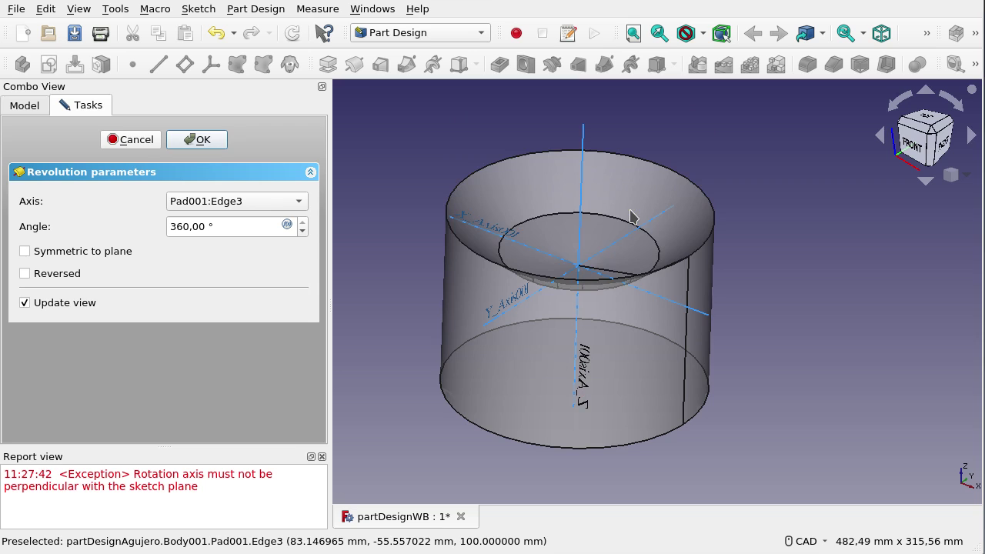
left_click(243, 199)
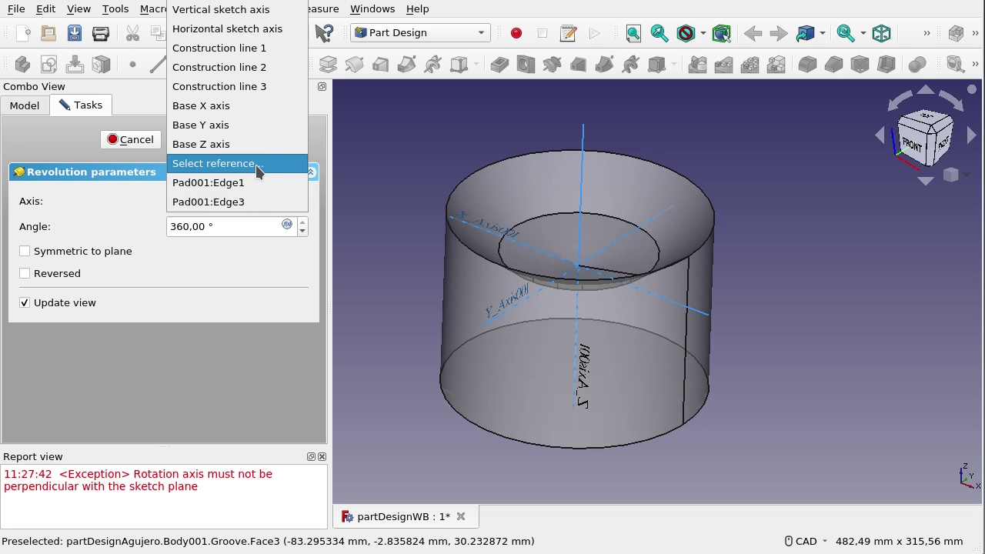
left_click(256, 165)
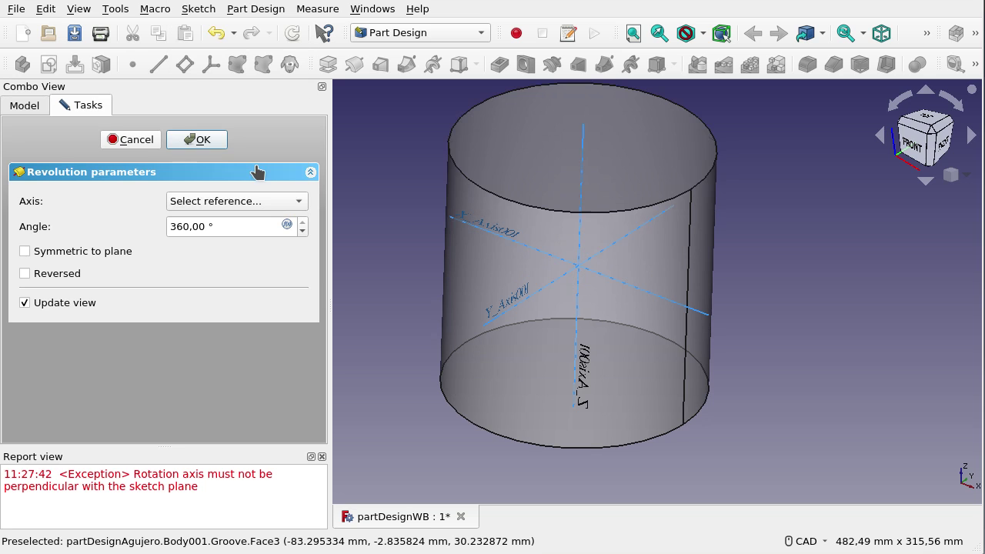
left_click(690, 260)
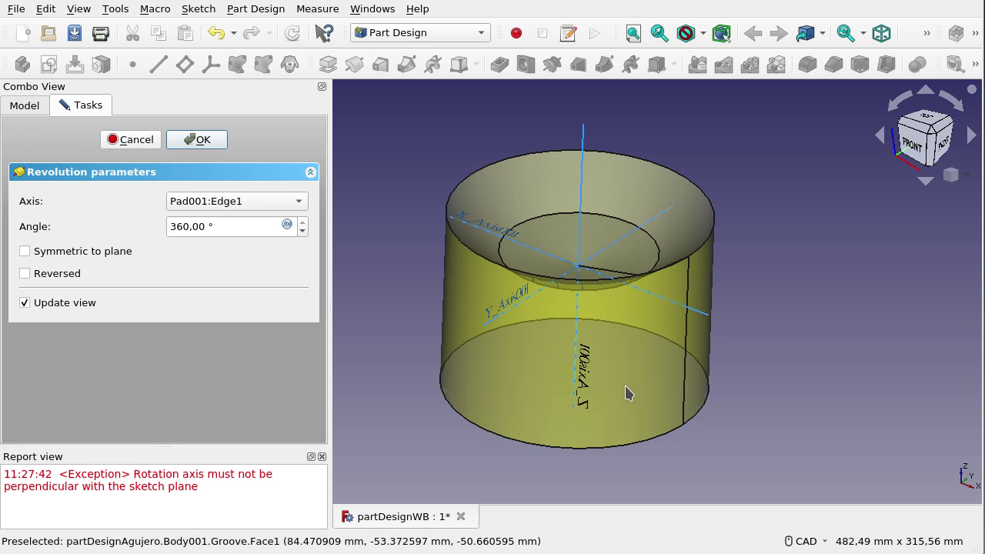
middle_click_drag(625, 393, 642, 378)
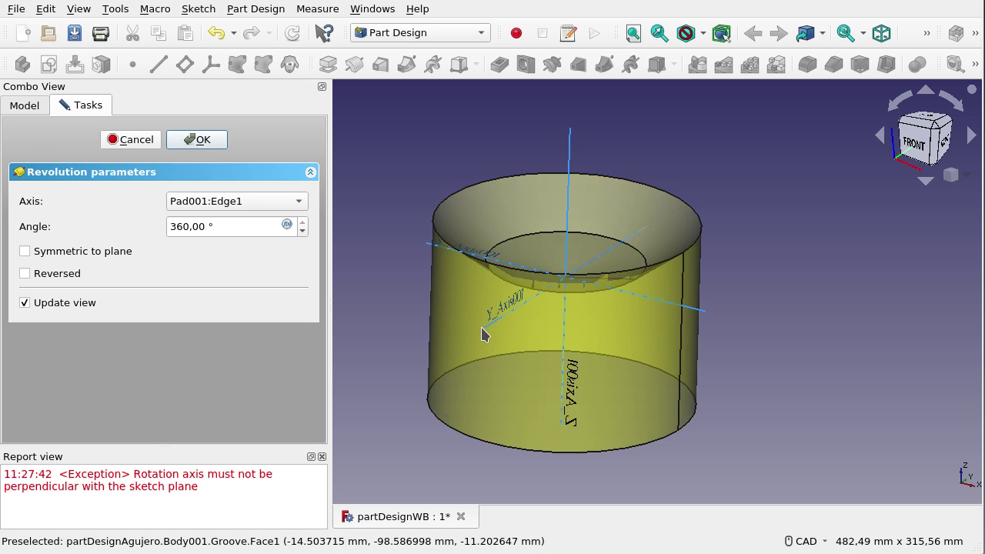
- Keep Pad001:Edge1 as the revolution axis and set the groove angle to 300°
left_click(294, 201)
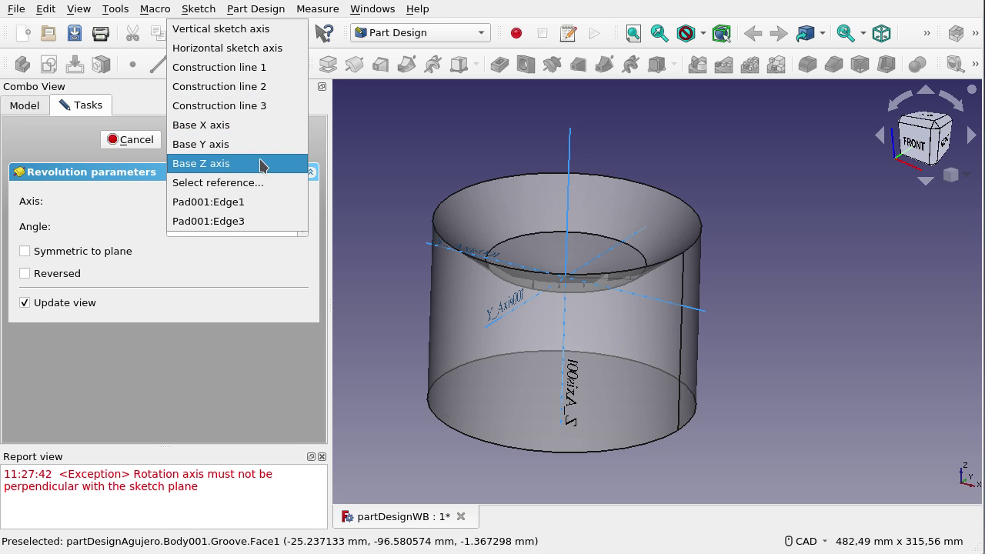
left_click(427, 153)
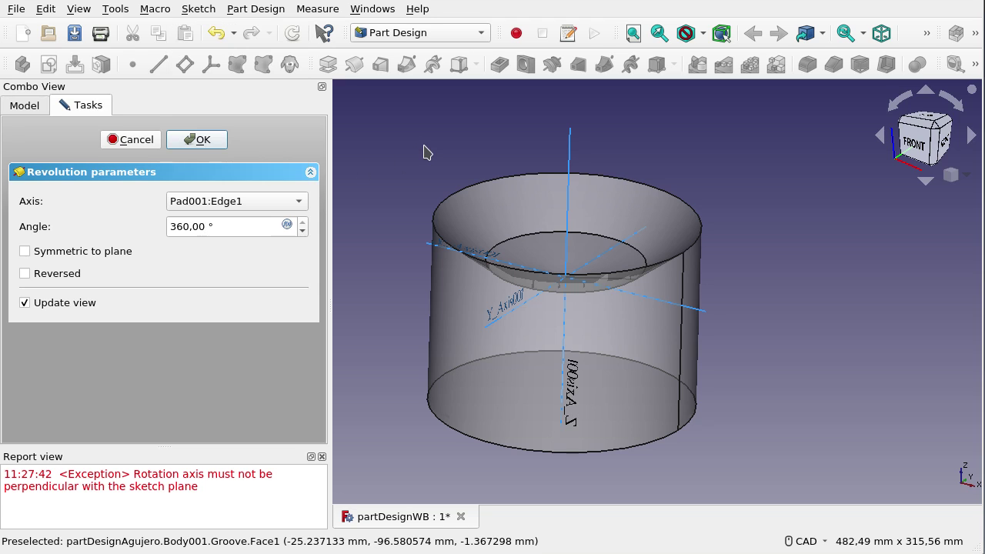
left_click(207, 141)
left_click(230, 221)
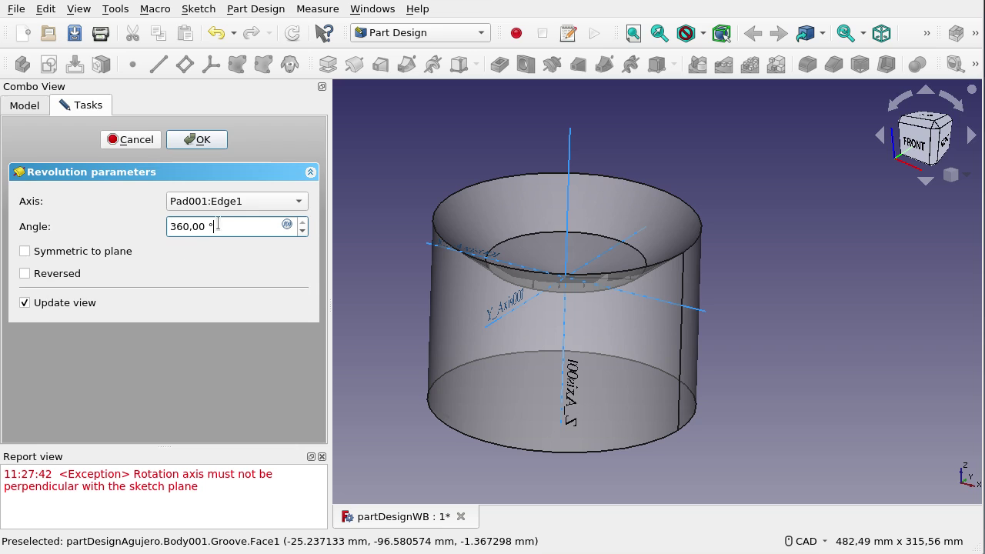
type("300")
left_click(241, 206)
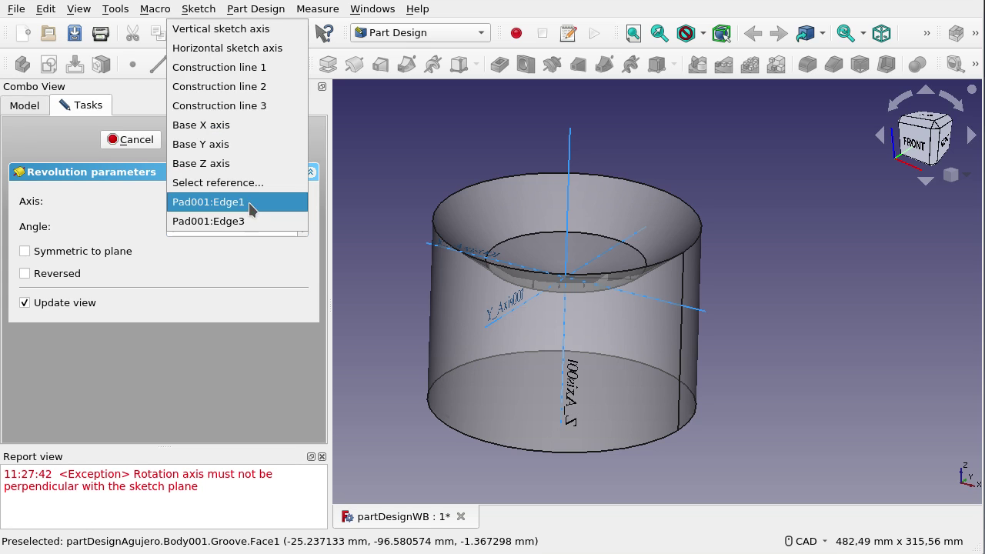
- Revolve the groove about the Vertical sketch axis and orbit to inspect the new cut
left_click(281, 34)
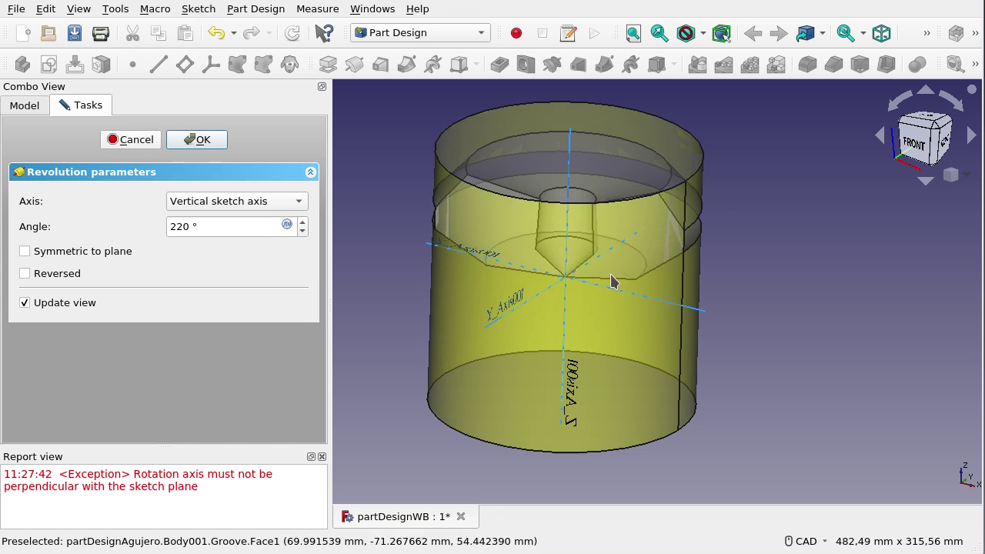
scroll(612, 332, "down", 3)
mouse_move(612, 332)
middle_mouse_down()
mouse_move(703, 366)
mouse_move(655, 389)
mouse_move(594, 334)
mouse_move(633, 308)
mouse_move(667, 322)
mouse_move(534, 282)
mouse_move(528, 262)
mouse_move(634, 301)
mouse_move(579, 307)
mouse_move(629, 319)
middle_mouse_up()
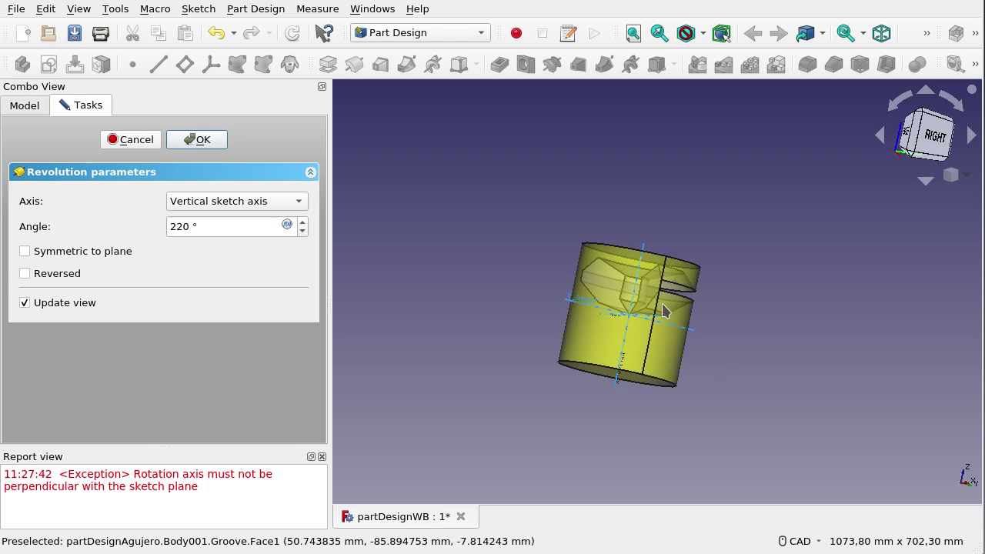
mouse_move(768, 253)
middle_mouse_down()
mouse_move(694, 256)
mouse_move(659, 268)
mouse_move(762, 218)
middle_mouse_up()
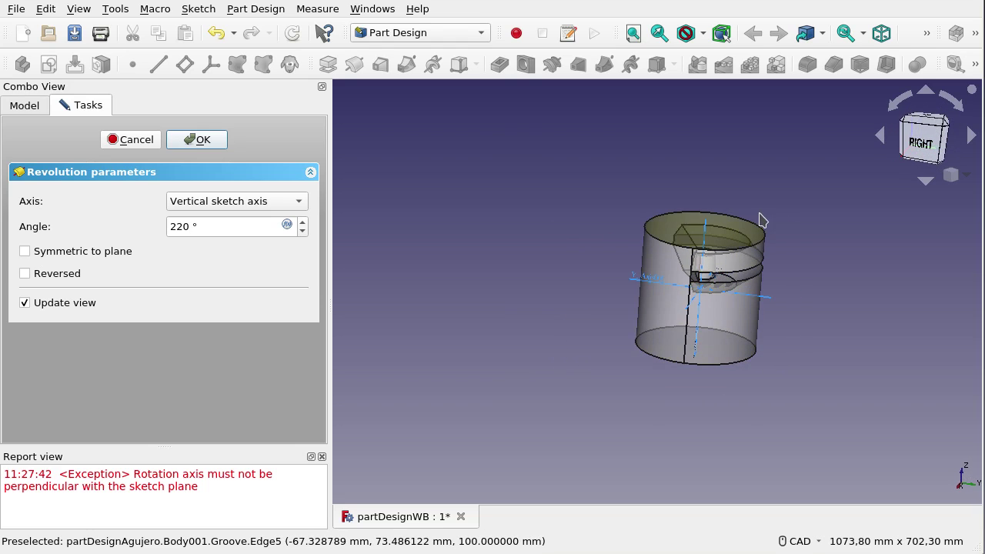
scroll(767, 207, "up", 2)
scroll(767, 207, "up", 2)
mouse_move(800, 323)
middle_mouse_down()
mouse_move(757, 305)
mouse_move(770, 315)
middle_mouse_up()
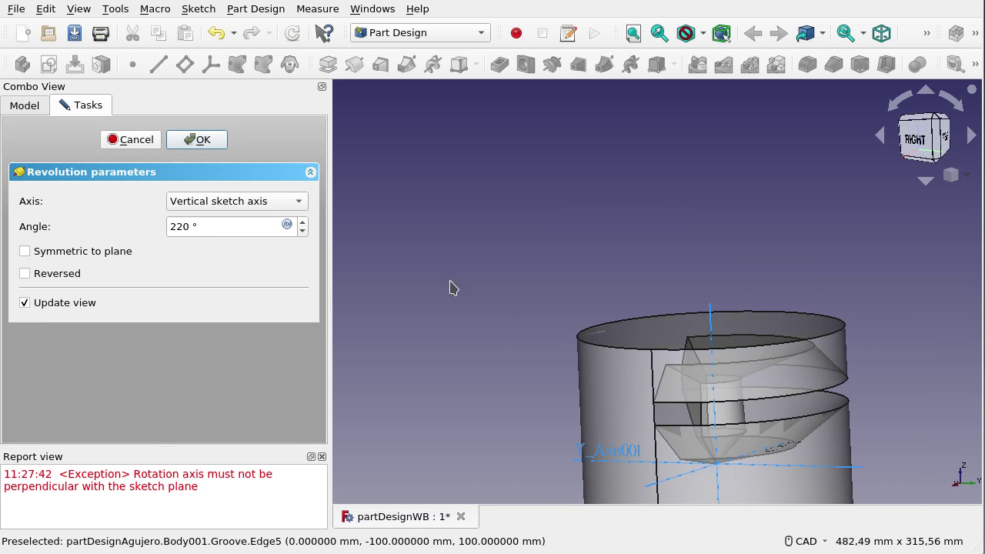
- Enter a 90° groove angle and spin it up to 110°, viewing the slot from below
double_click(213, 227)
type("9")
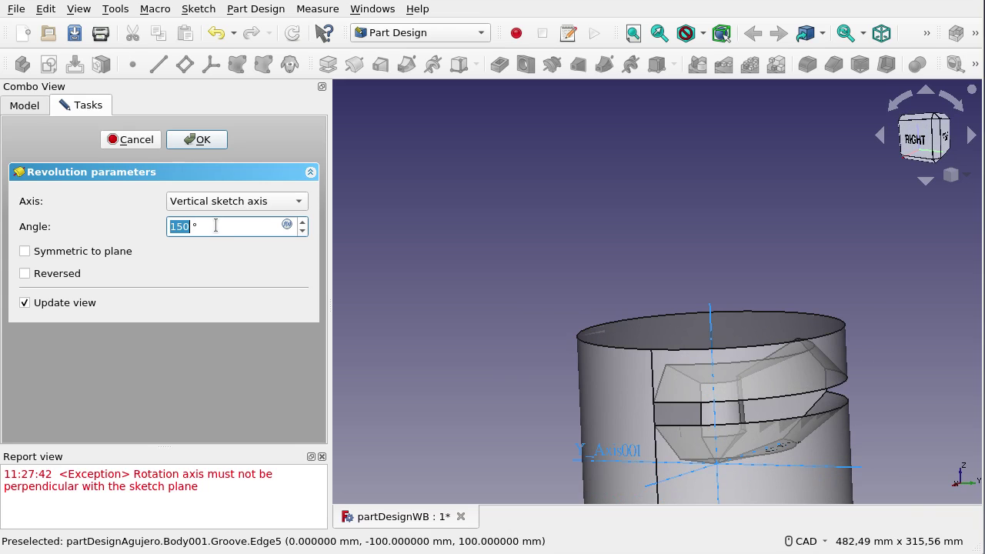
type("0")
scroll(216, 226, "up", 1)
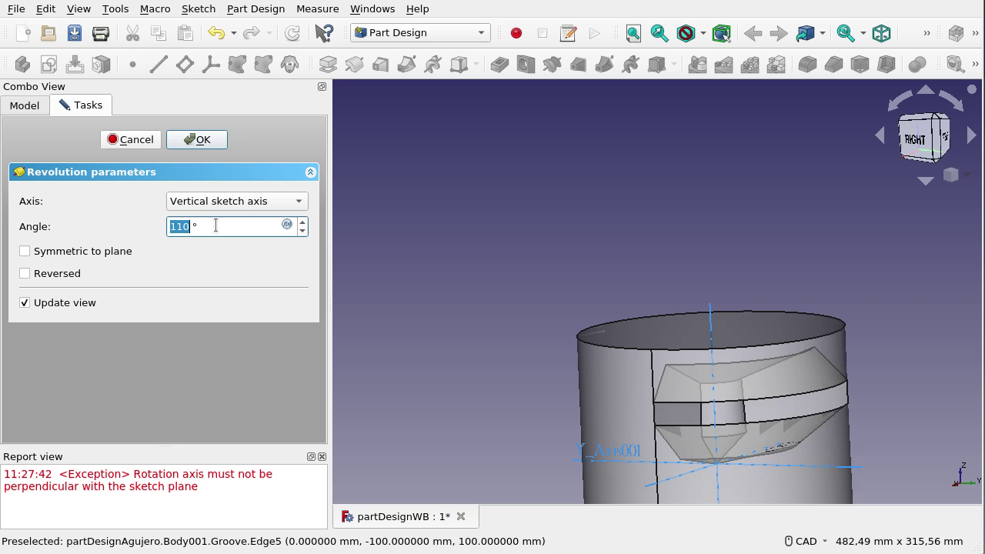
middle_click_drag(500, 329, 565, 358)
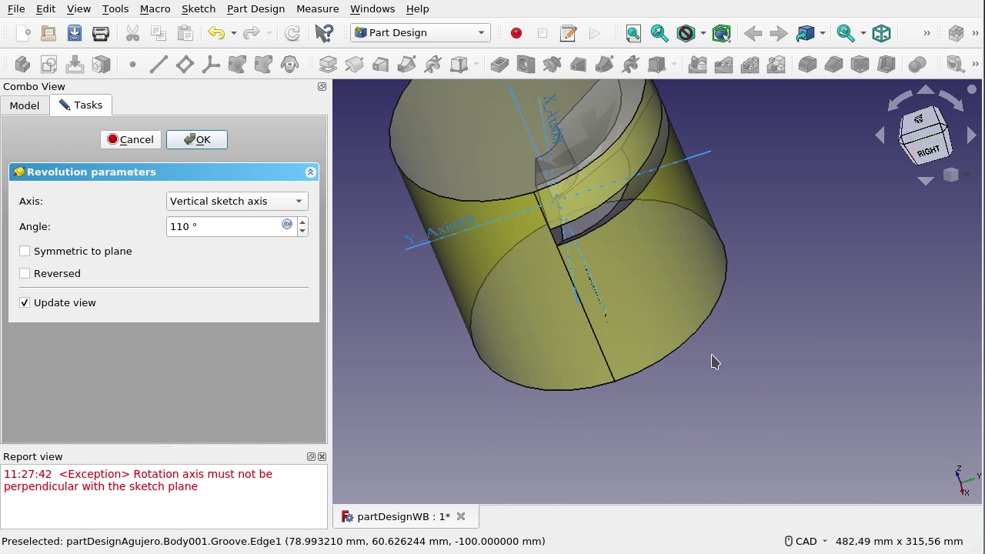
scroll(737, 362, "down", 3)
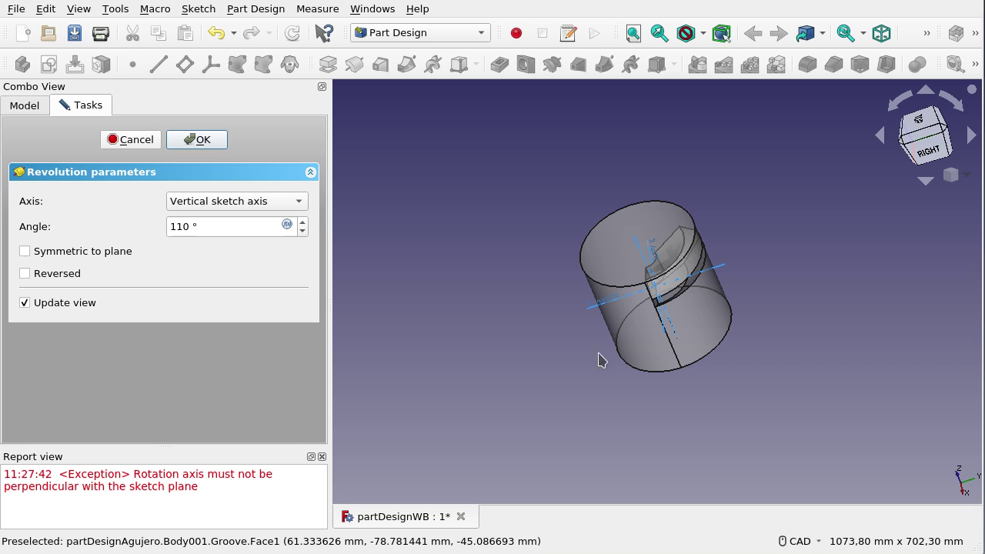
- View the model straight from the top
left_click(927, 34)
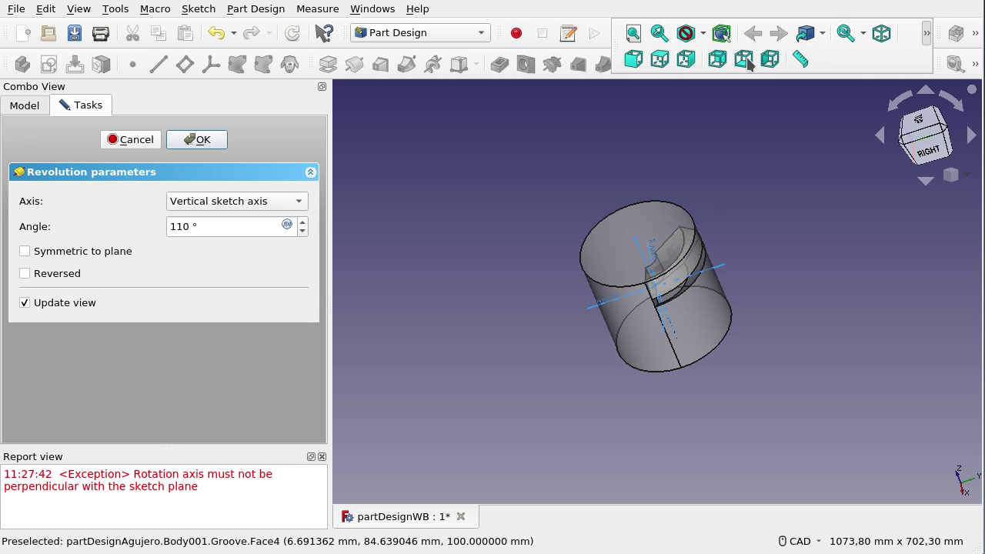
left_click(667, 60)
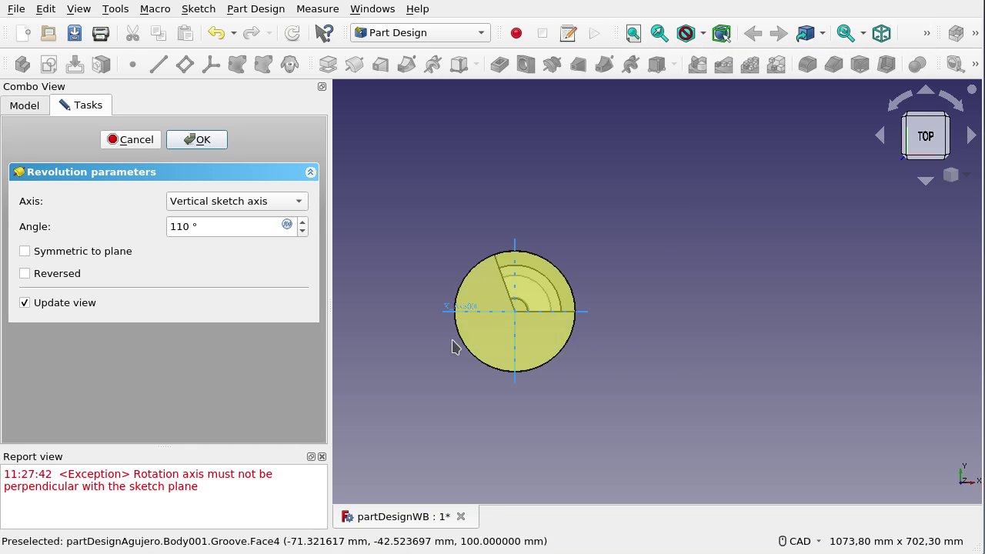
scroll(423, 331, "up", 2)
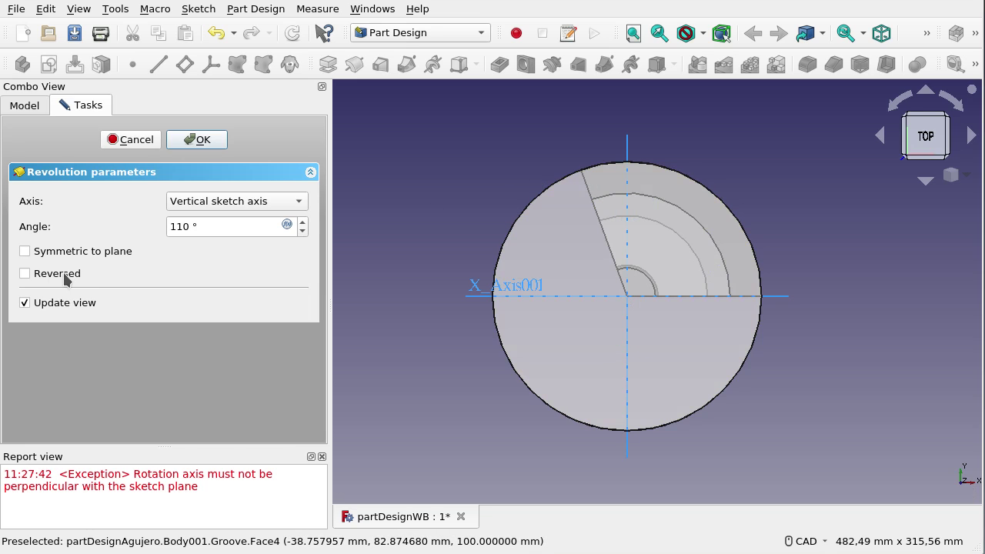
- Toggle Reversed on and back off, then make the groove symmetric to the sketch plane
left_click(25, 274)
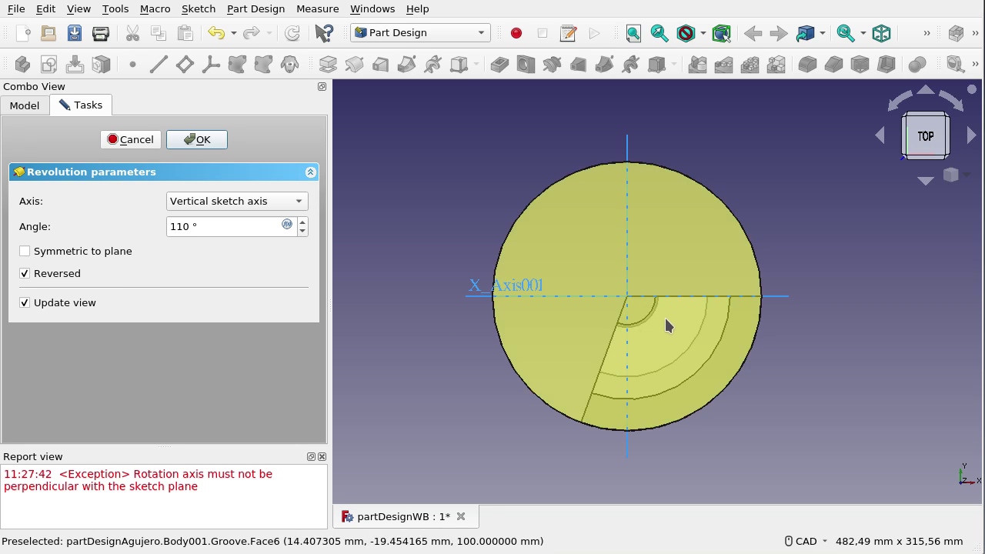
left_click(25, 273)
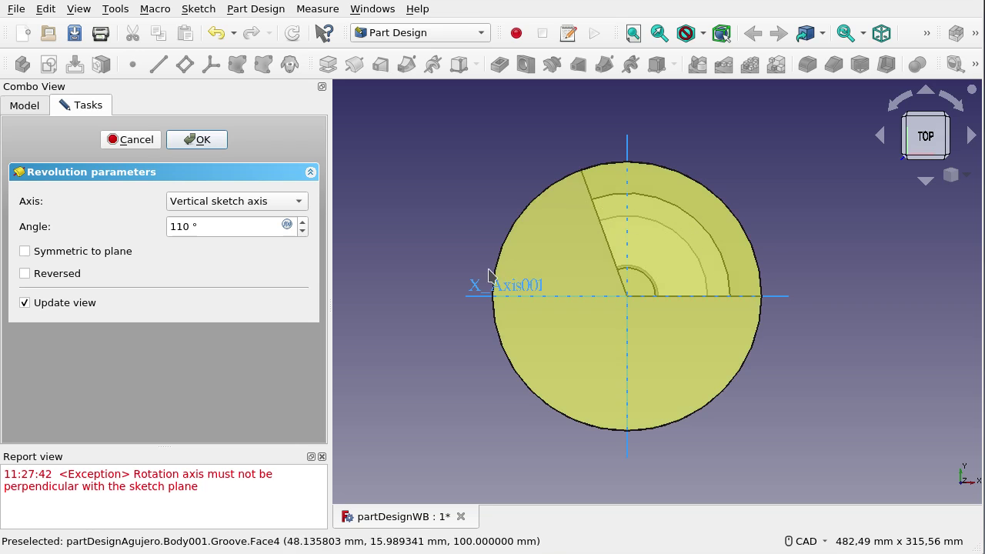
left_click(28, 252)
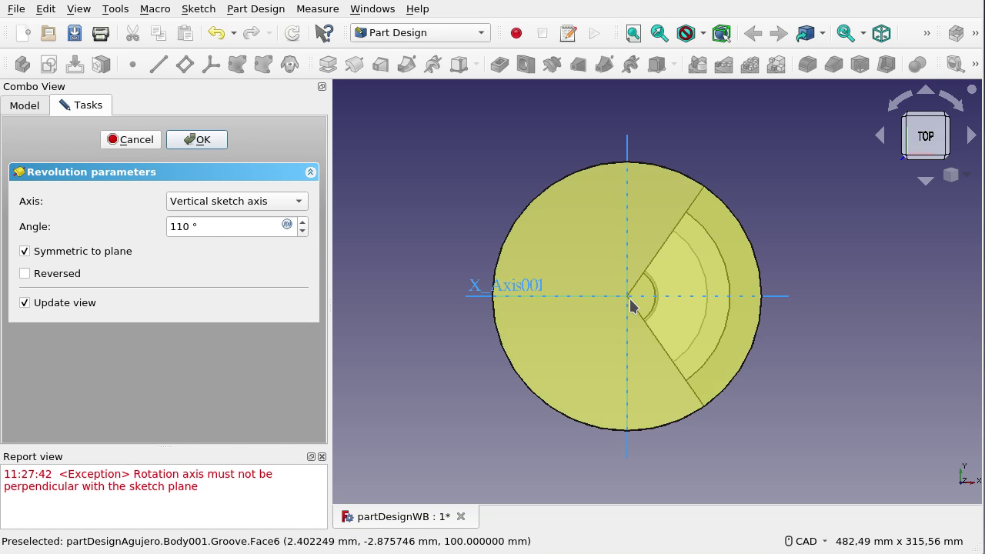
- Clear the exception message from the Report view and refit the model in a tilted view
right_click(197, 488)
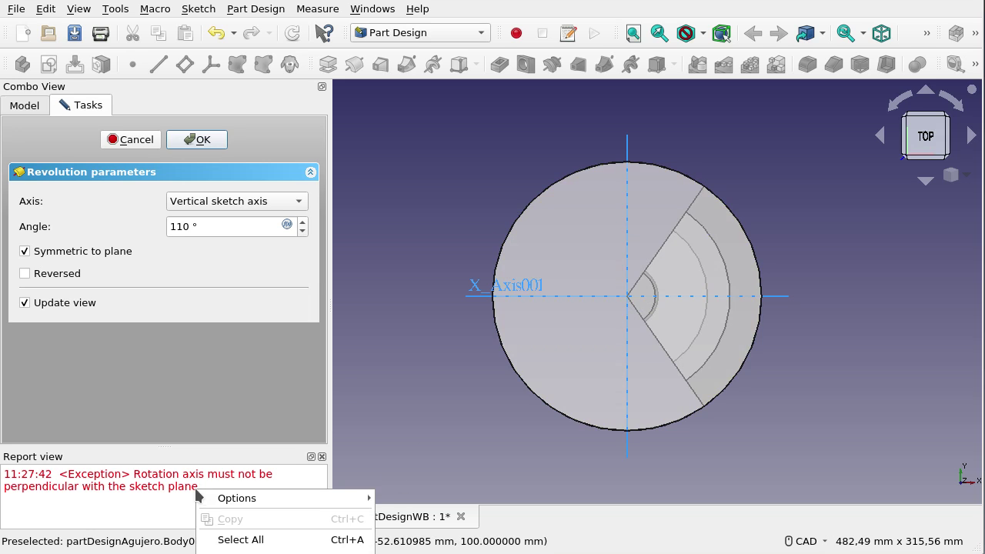
left_click(238, 551)
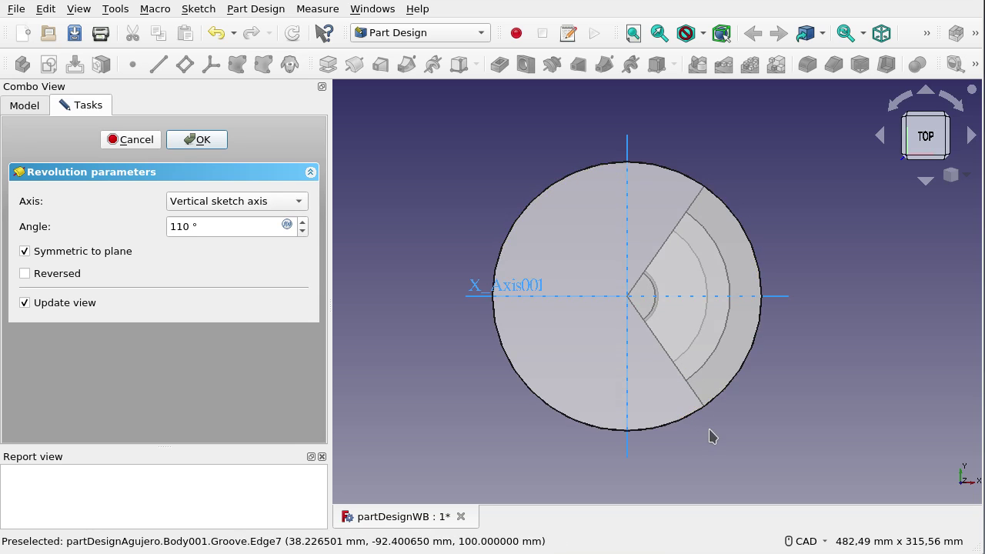
middle_click_drag(711, 434, 724, 371)
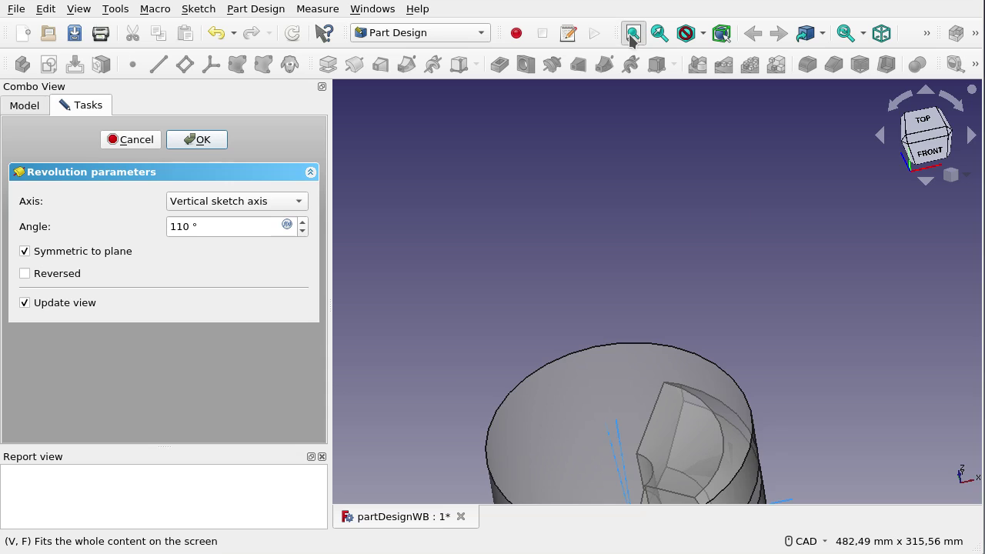
left_click(633, 33)
mouse_move(741, 301)
middle_mouse_down()
mouse_move(695, 331)
mouse_move(586, 361)
mouse_move(606, 364)
middle_mouse_up()
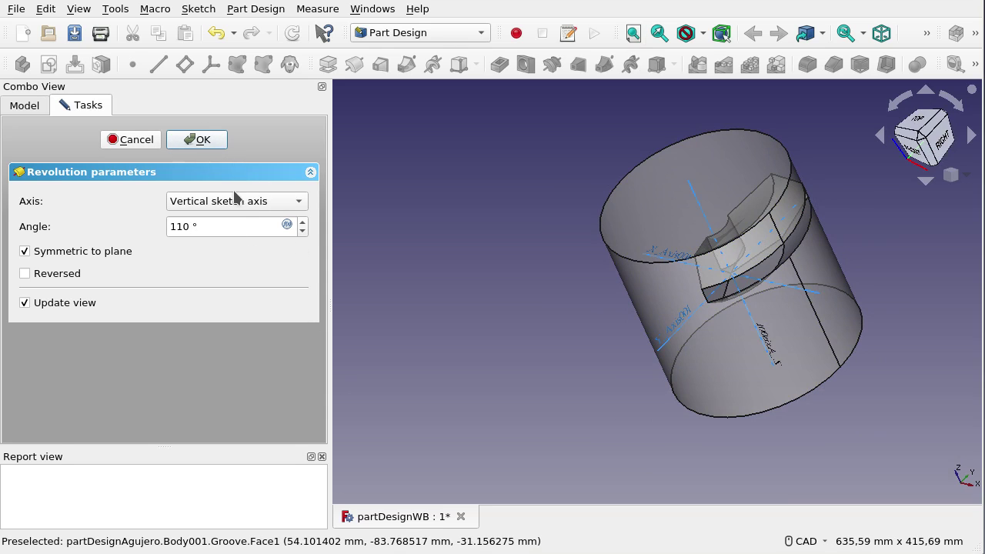
- Raise the groove angle to 240° and orbit to check the wider slot
left_click(232, 221)
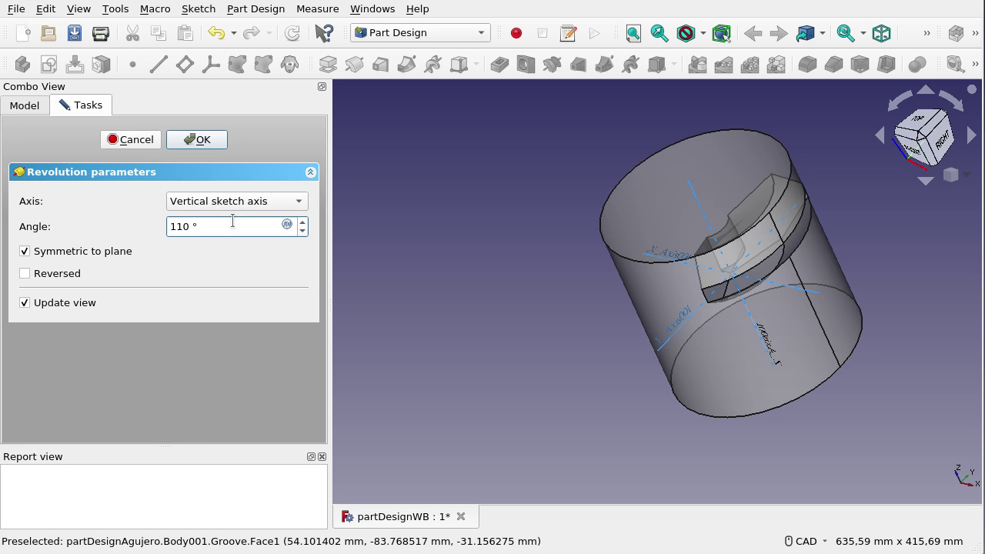
scroll(232, 221, "up", 11)
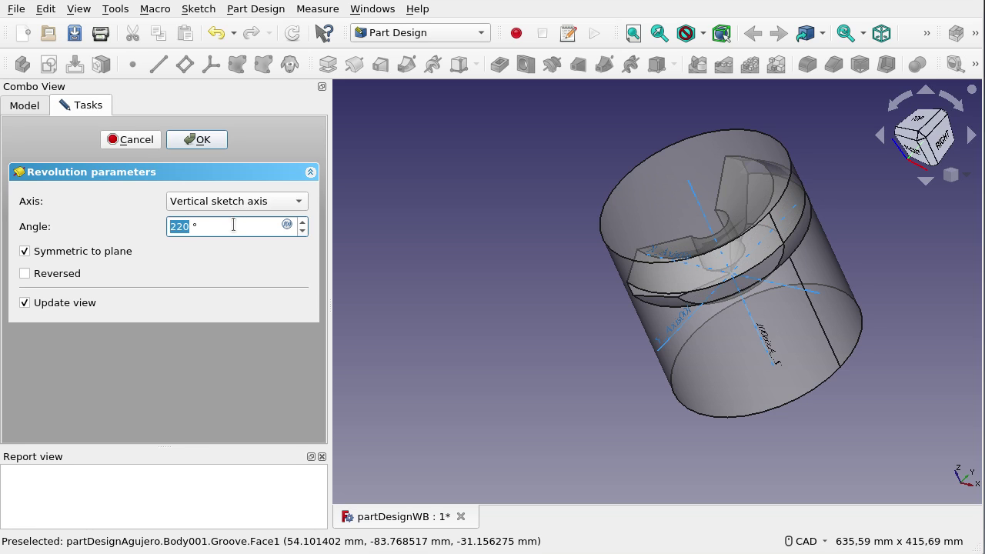
scroll(233, 225, "up", 1)
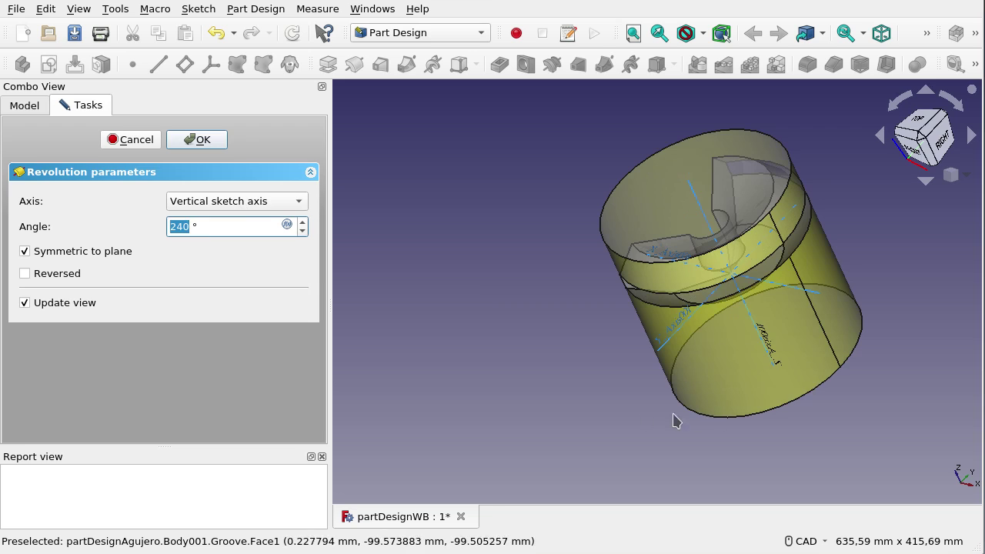
mouse_move(675, 408)
middle_mouse_down()
mouse_move(582, 378)
mouse_move(592, 358)
mouse_move(627, 345)
mouse_move(688, 357)
middle_mouse_up()
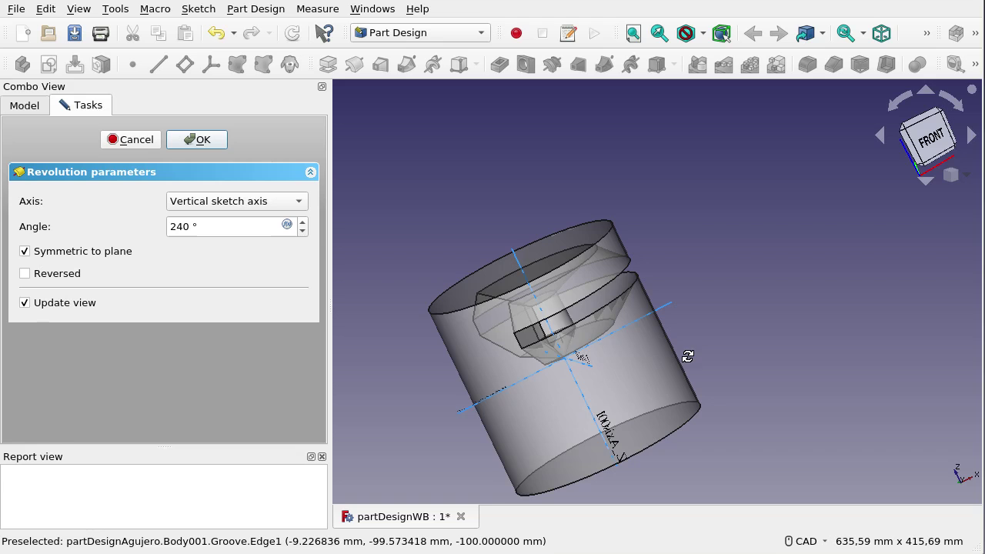
- Accept the 240° symmetric groove as a Groove feature in Body001 and refit the view
left_click(202, 141)
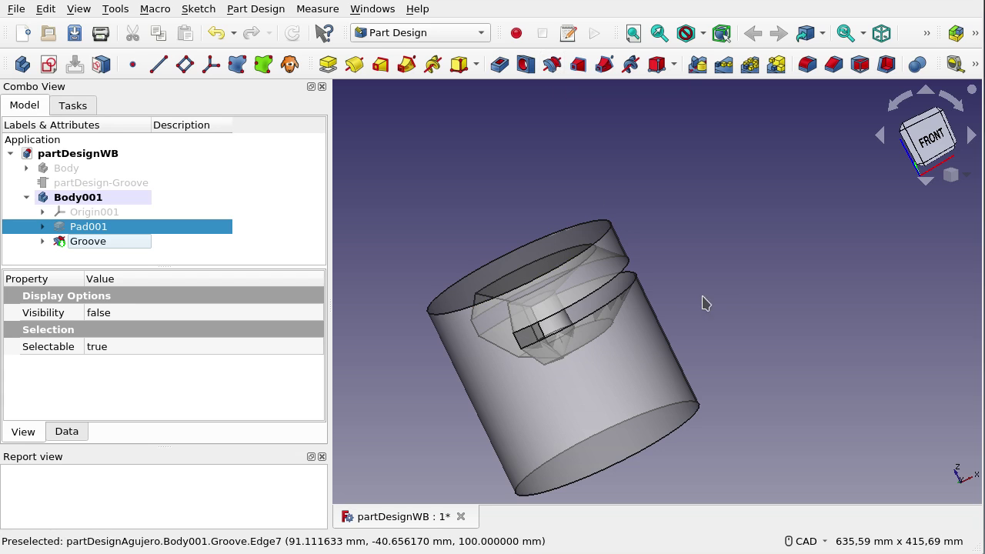
left_click(634, 33)
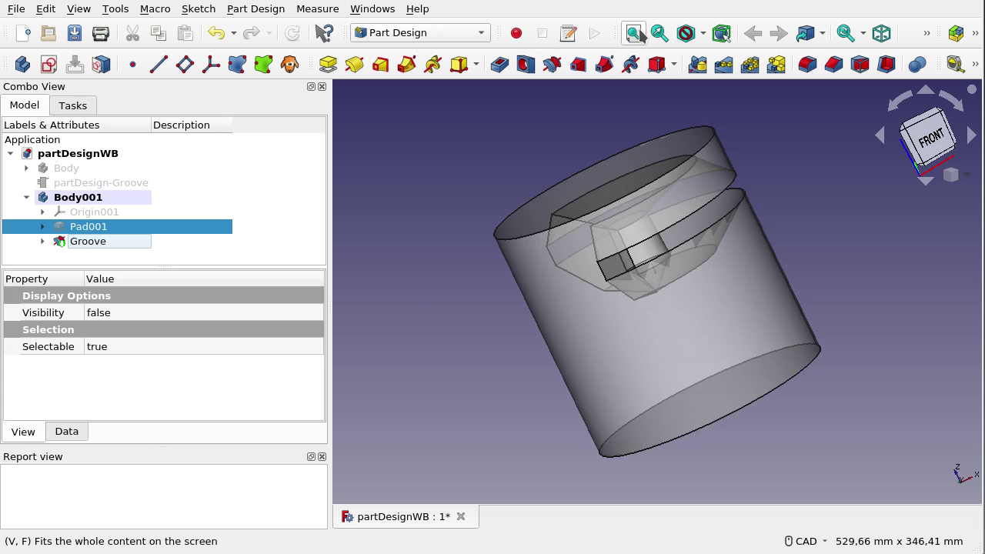
mouse_move(820, 209)
middle_mouse_down()
mouse_move(819, 243)
mouse_move(808, 238)
mouse_move(803, 192)
mouse_move(727, 225)
mouse_move(834, 215)
mouse_move(816, 213)
middle_mouse_up()
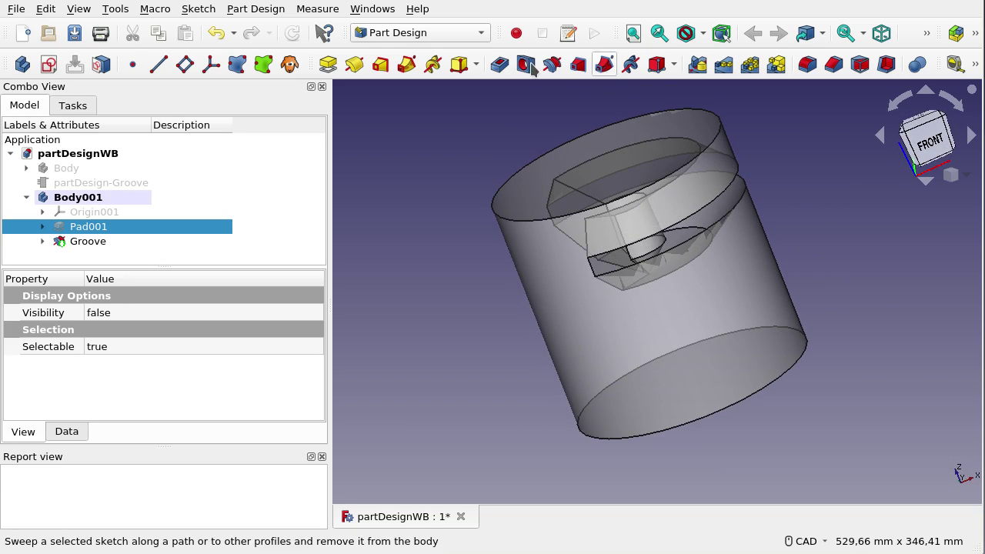
double_click(80, 242)
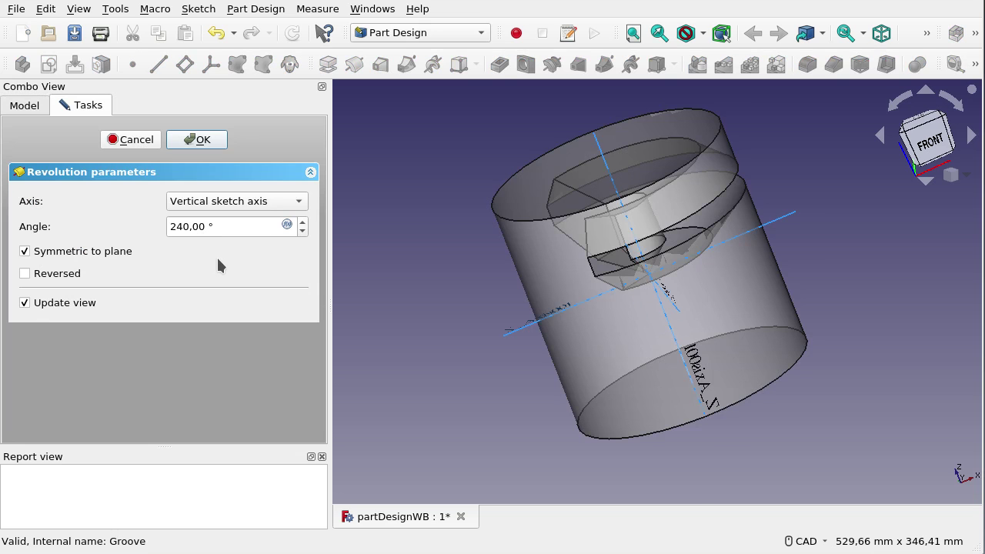
left_click(269, 204)
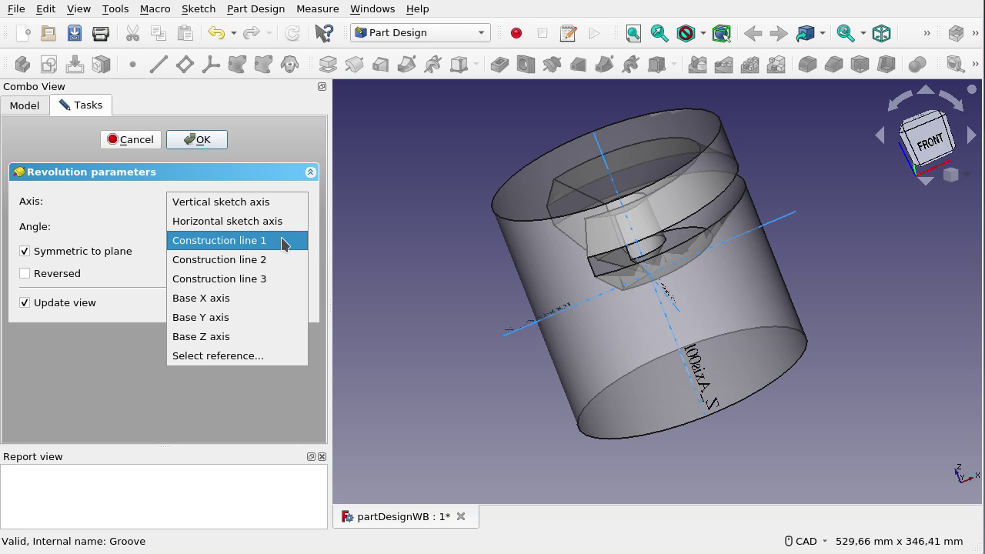
left_click(394, 168)
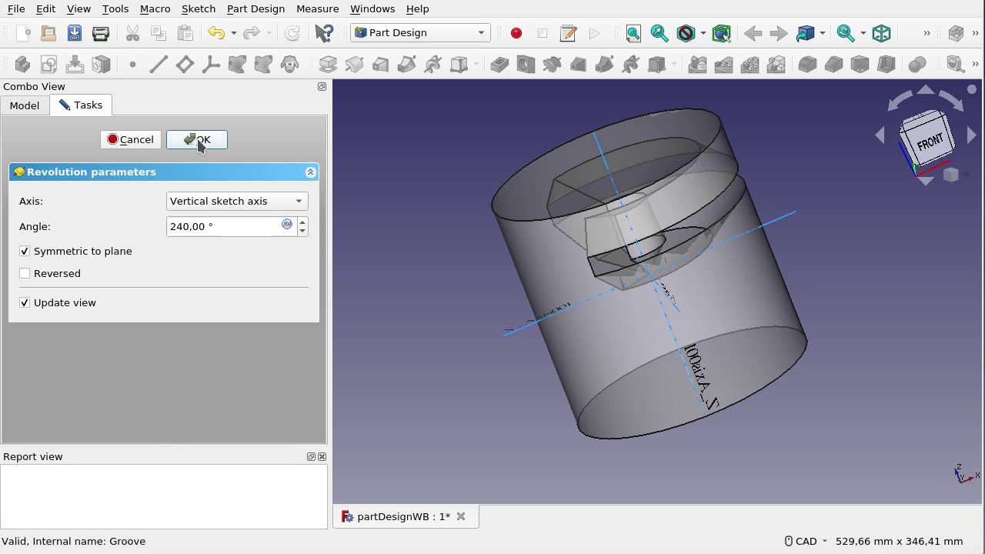
key("Return")
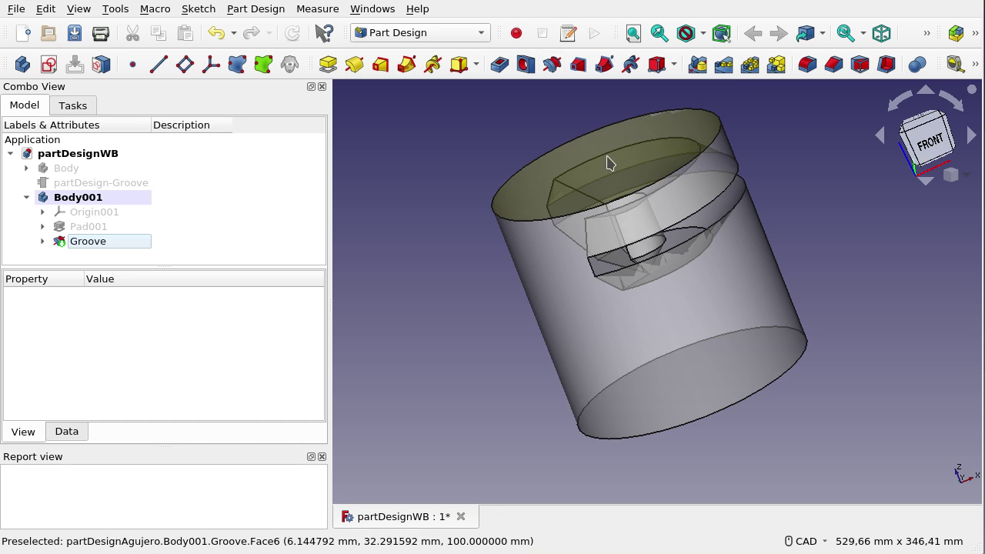
scroll(523, 122, "up", 2)
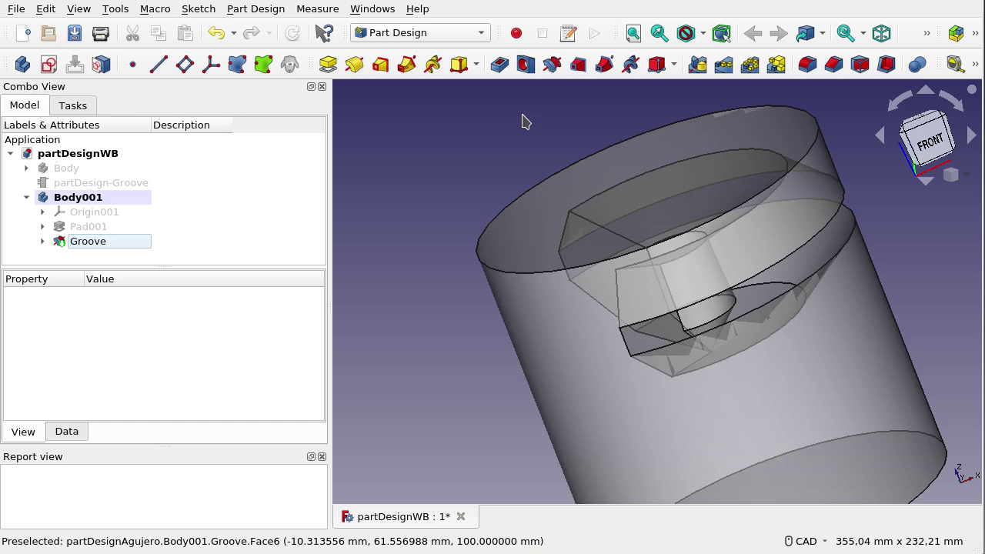
scroll(523, 121, "down", 2)
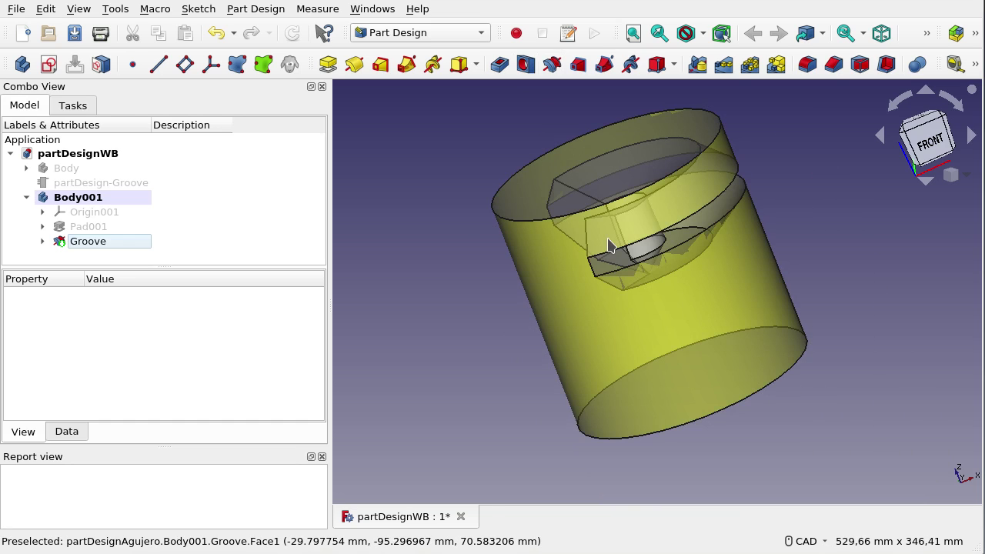